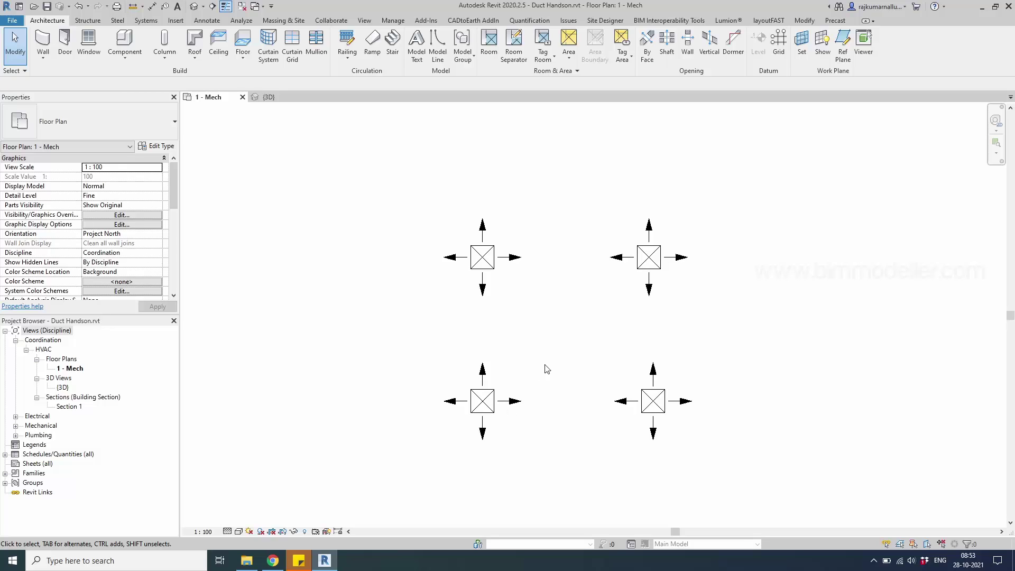
- Select the top-left M_Supply Diffuser in the 1 - Mech floor plan and pan slightly
click(491, 267)
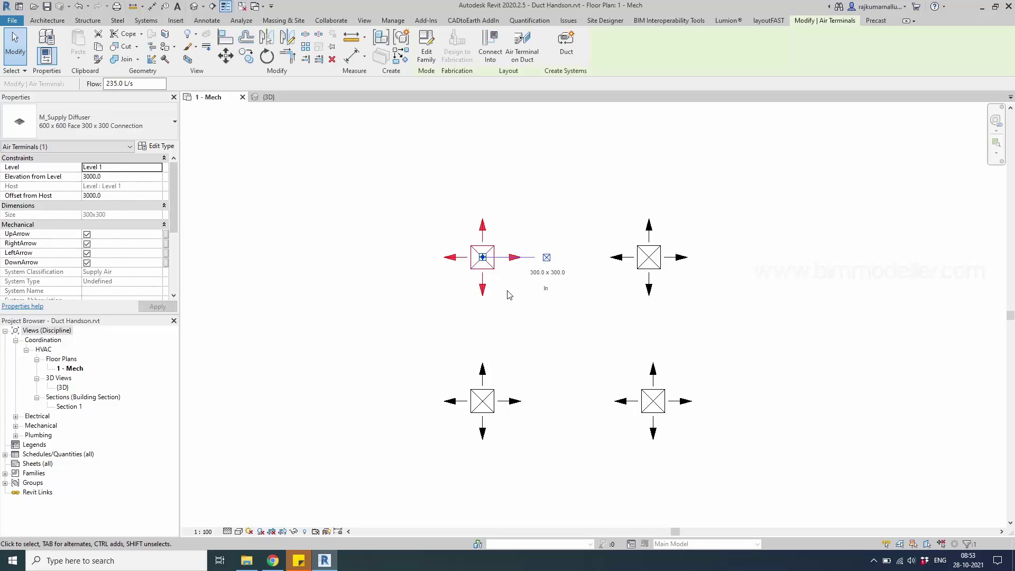
middle_drag(509, 295, 527, 317)
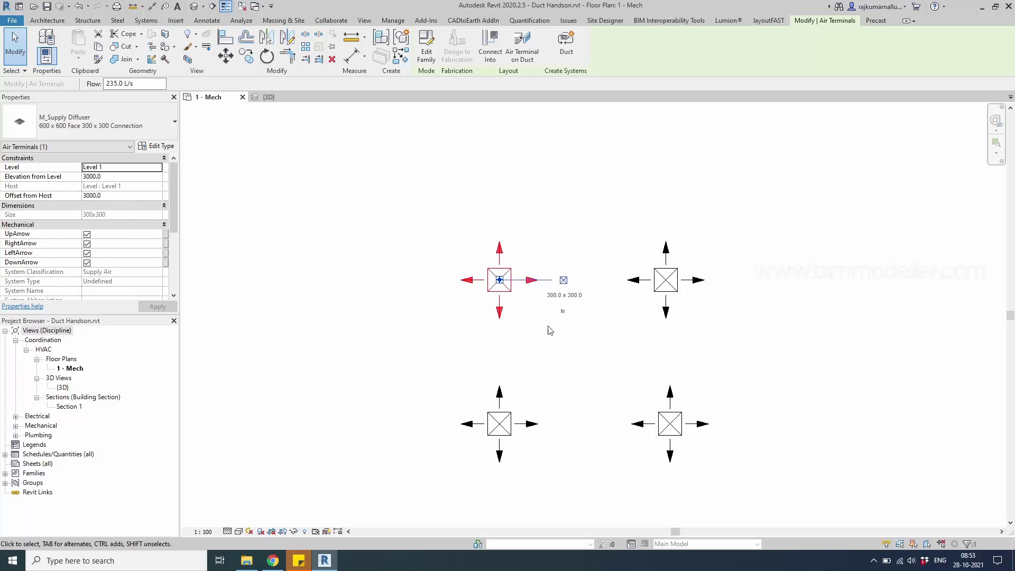
- Draw a 300 x 300 duct leftward from the top-left diffuser and bring up the auto-route error
right_click(501, 282)
click(532, 276)
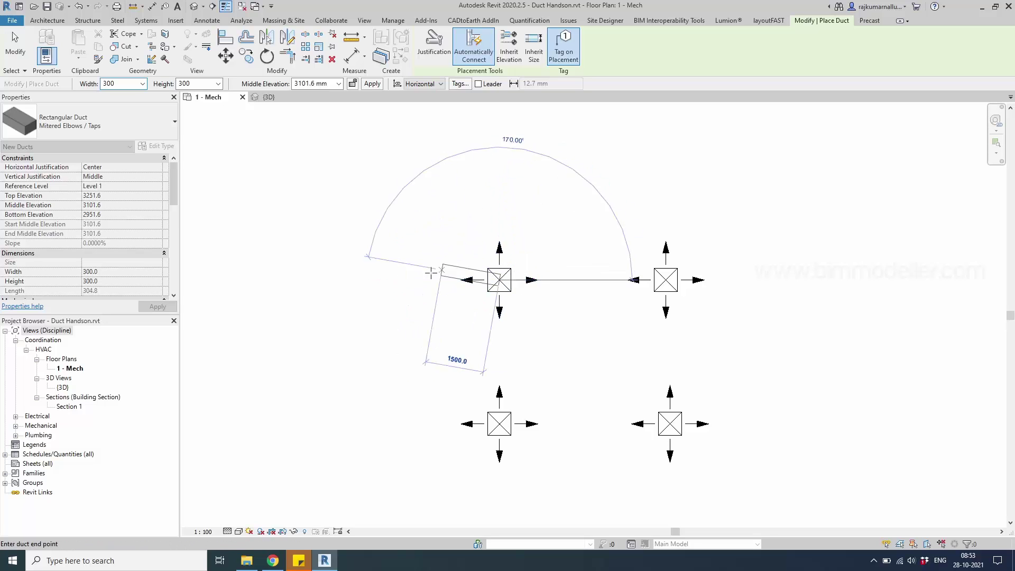
click(413, 279)
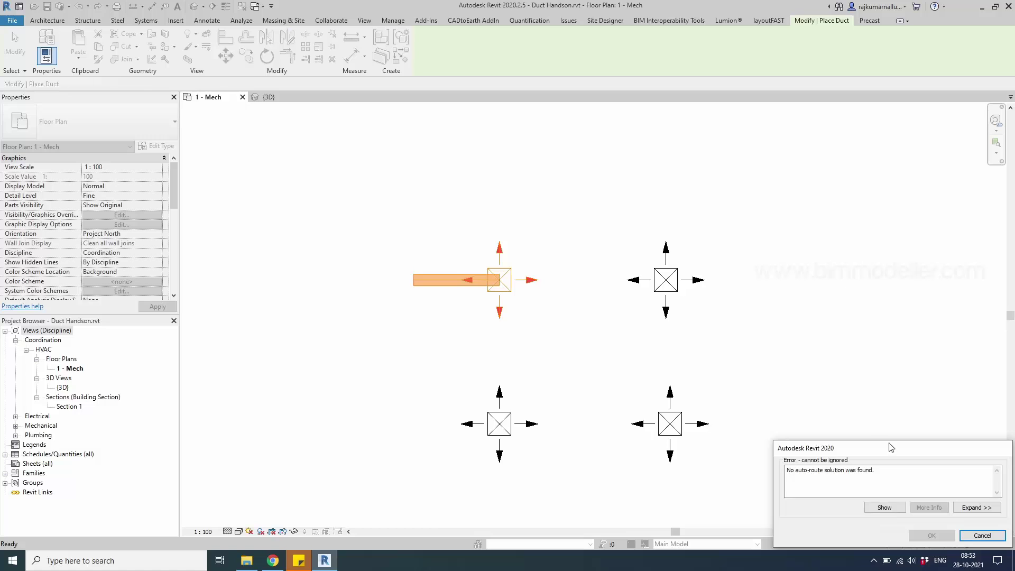
mouse_move(874, 454)
mouse_down()
mouse_move(695, 307)
mouse_move(660, 252)
mouse_up()
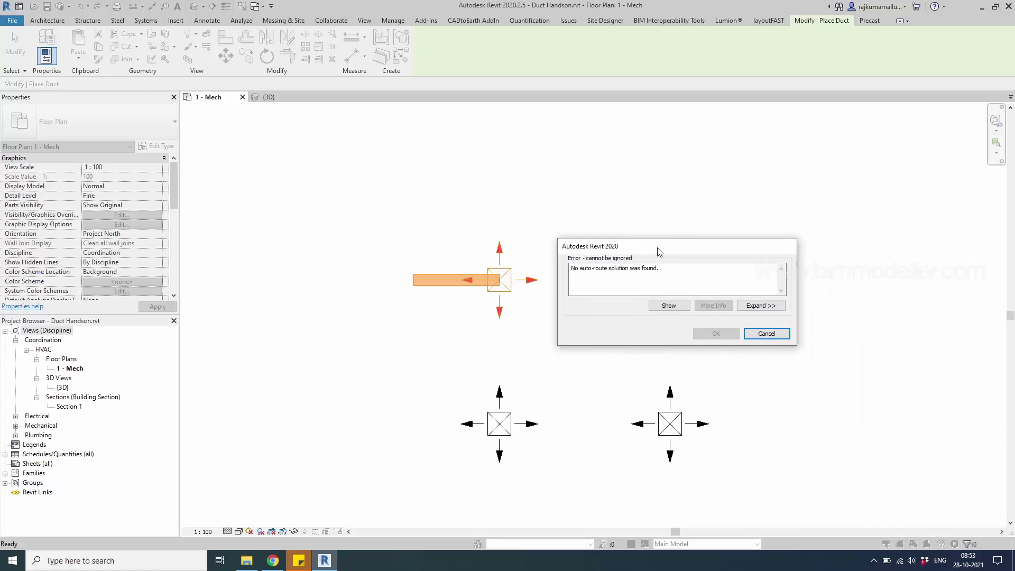
click(669, 306)
- Highlight the diffuser and duct listed under Error 1, then cancel to discard the failed duct
click(566, 321)
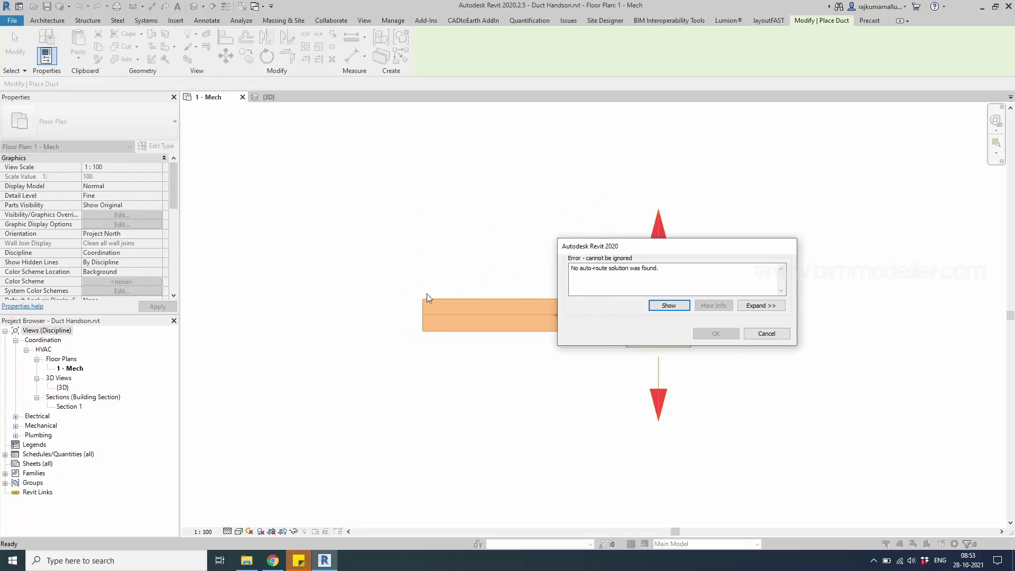
click(764, 306)
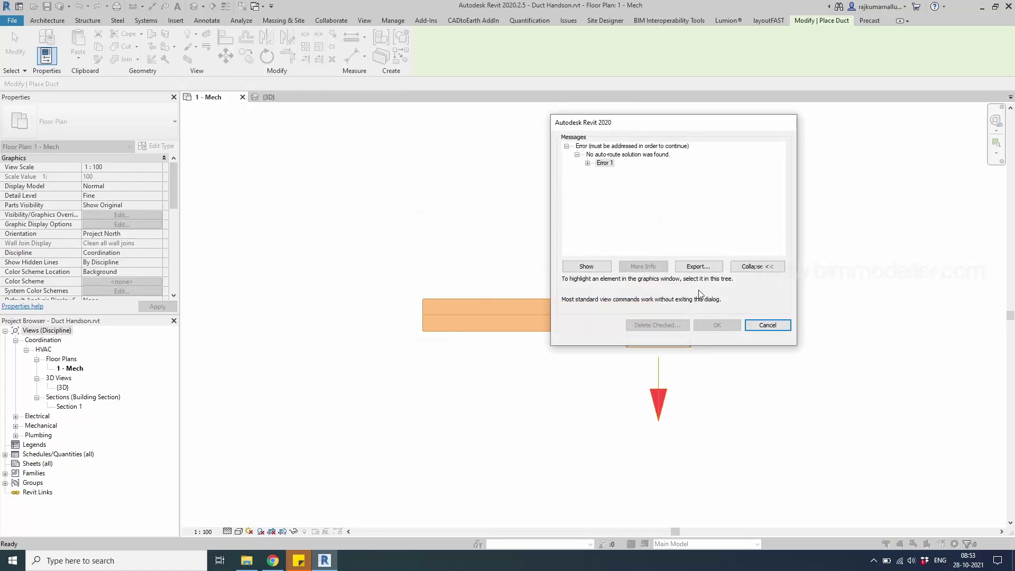
click(589, 163)
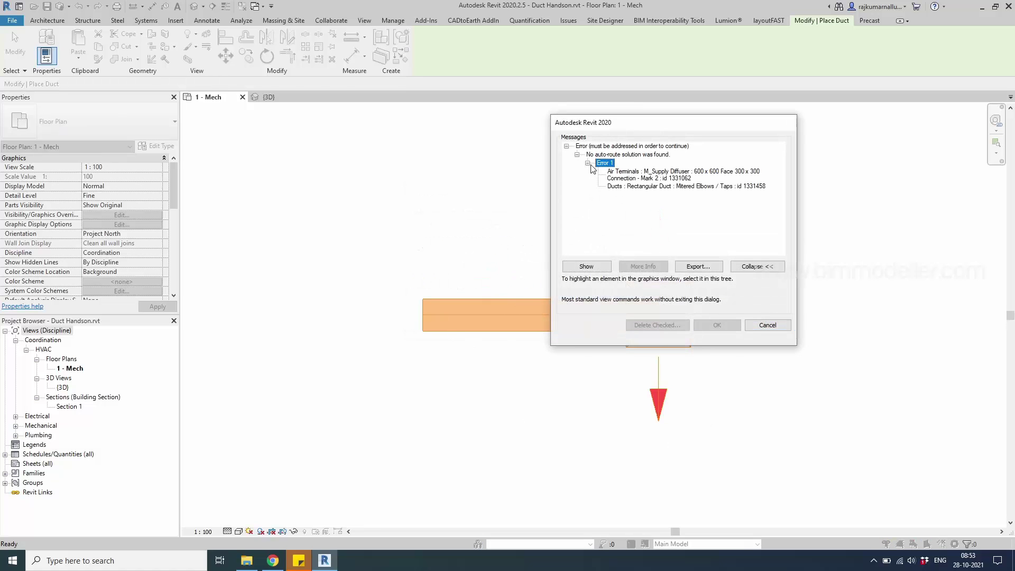
click(658, 179)
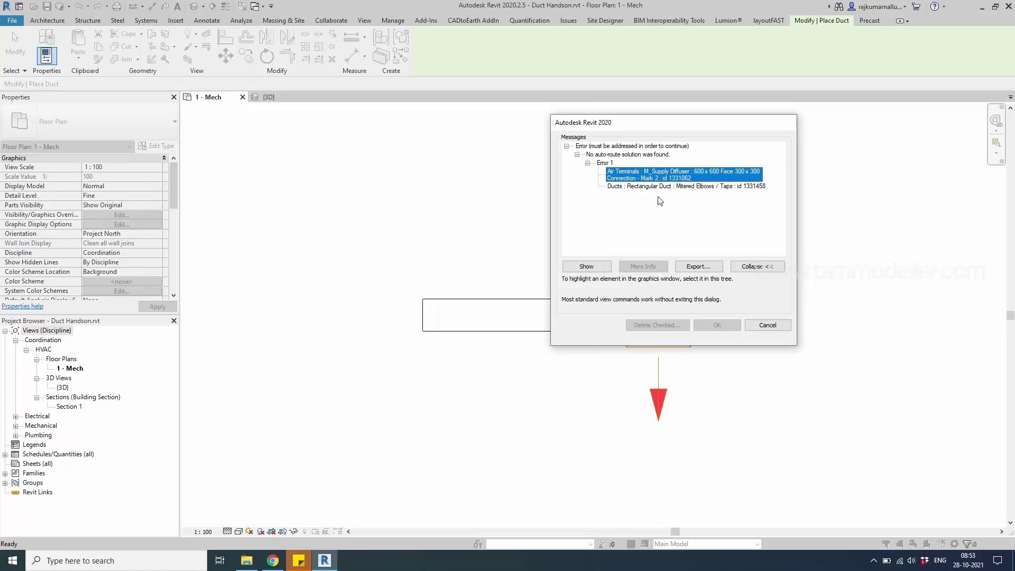
drag(688, 122, 873, 130)
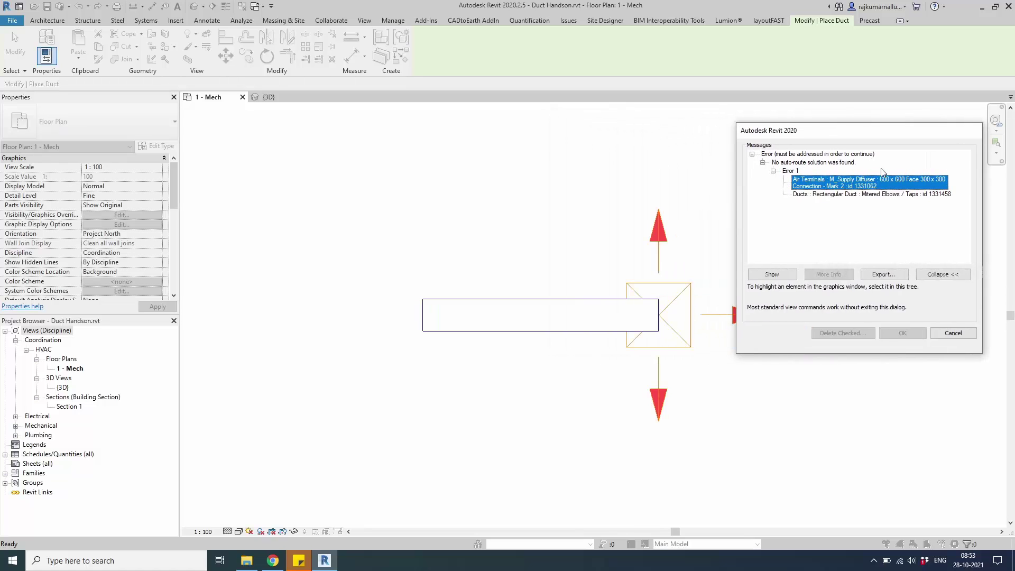
click(876, 195)
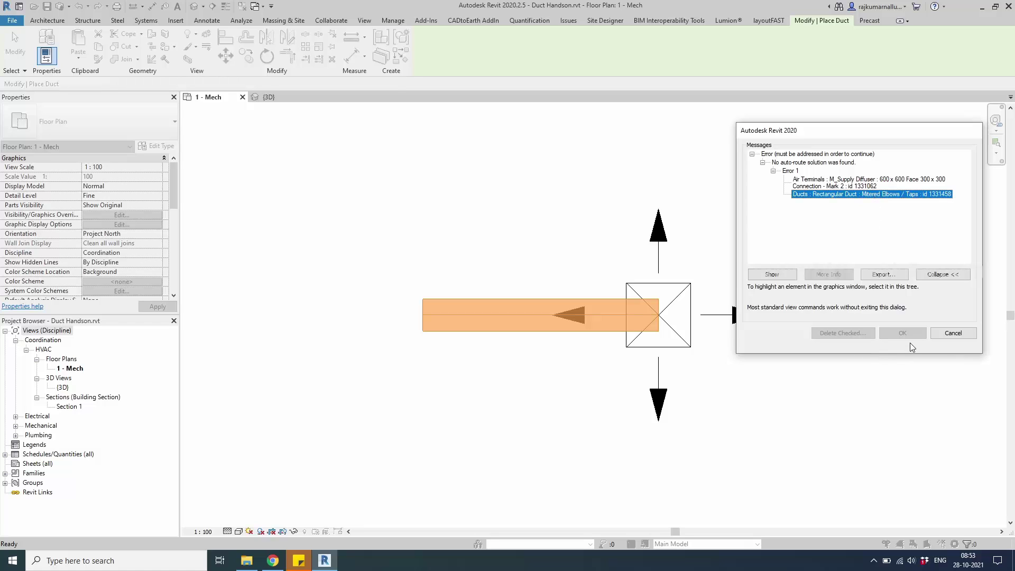
click(952, 333)
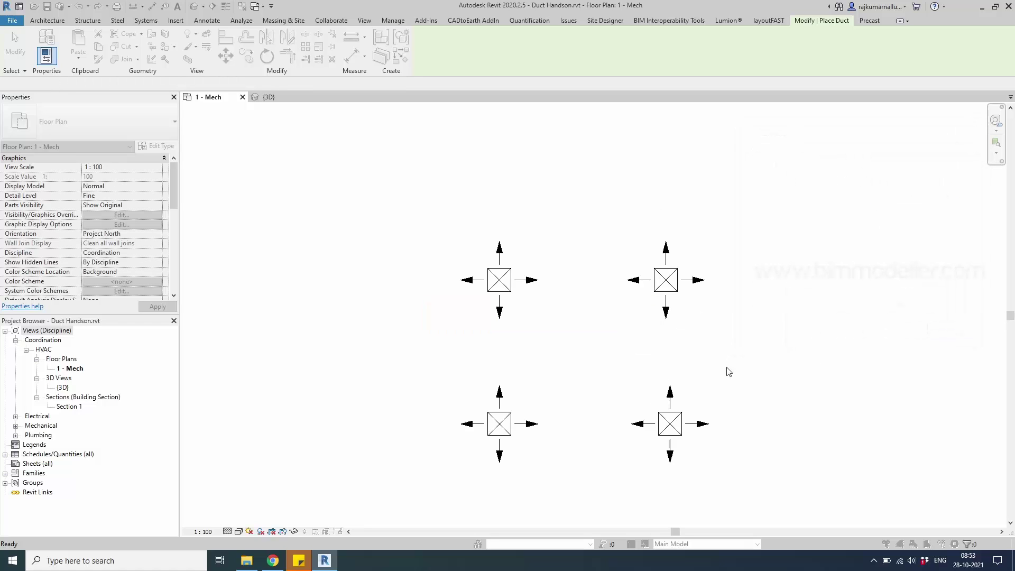
click(495, 288)
- Exit duct drawing, window-select the four 600 x 600 diffusers, and open the Default 3D View
key(Escape)
key(Escape)
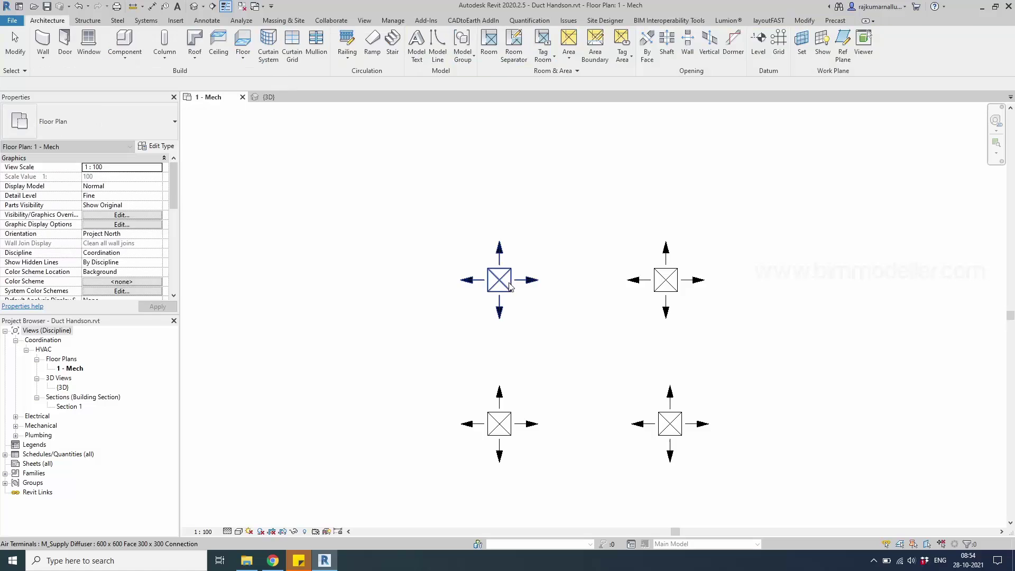
click(506, 288)
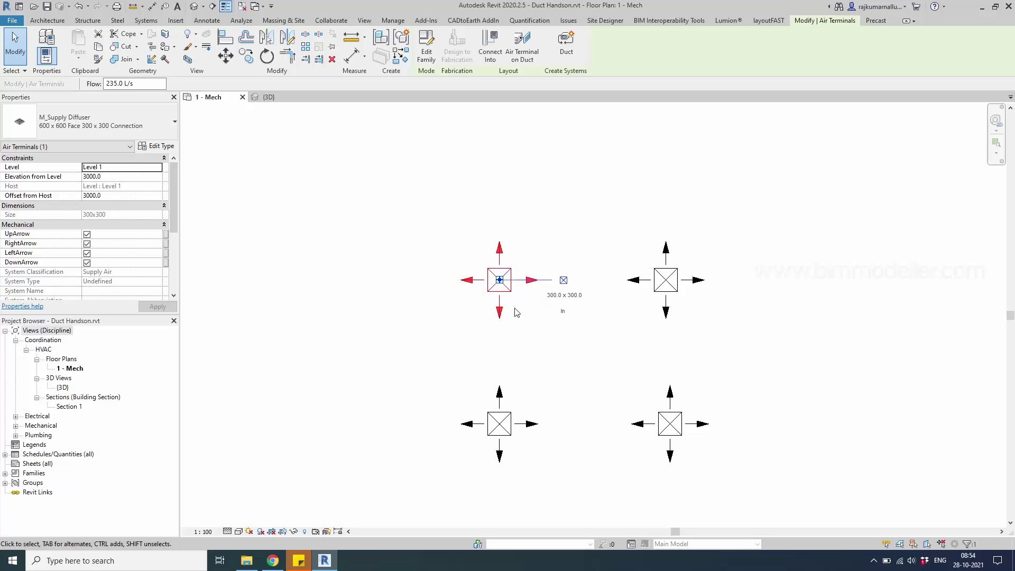
click(372, 177)
drag(372, 177, 808, 505)
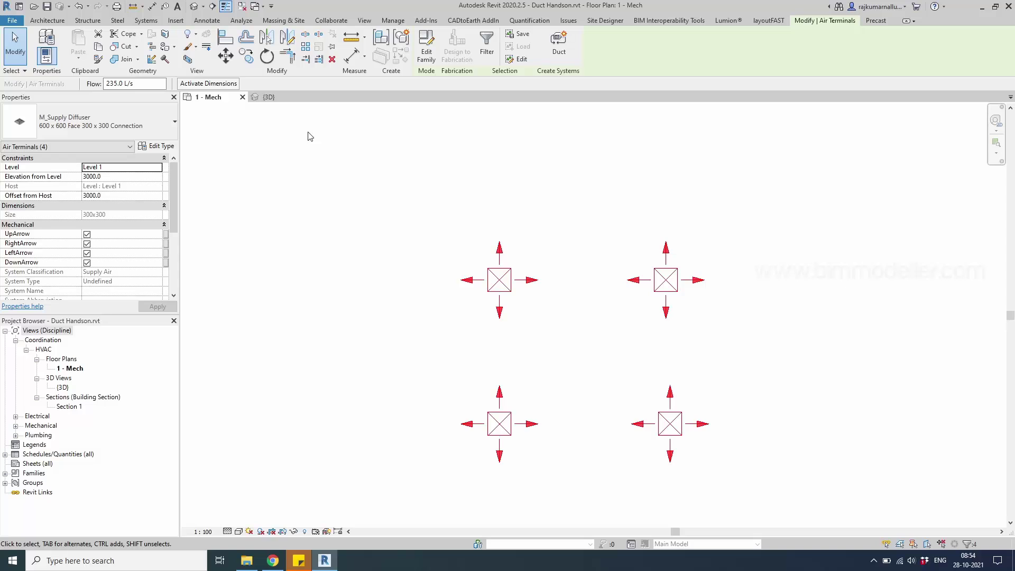
click(269, 97)
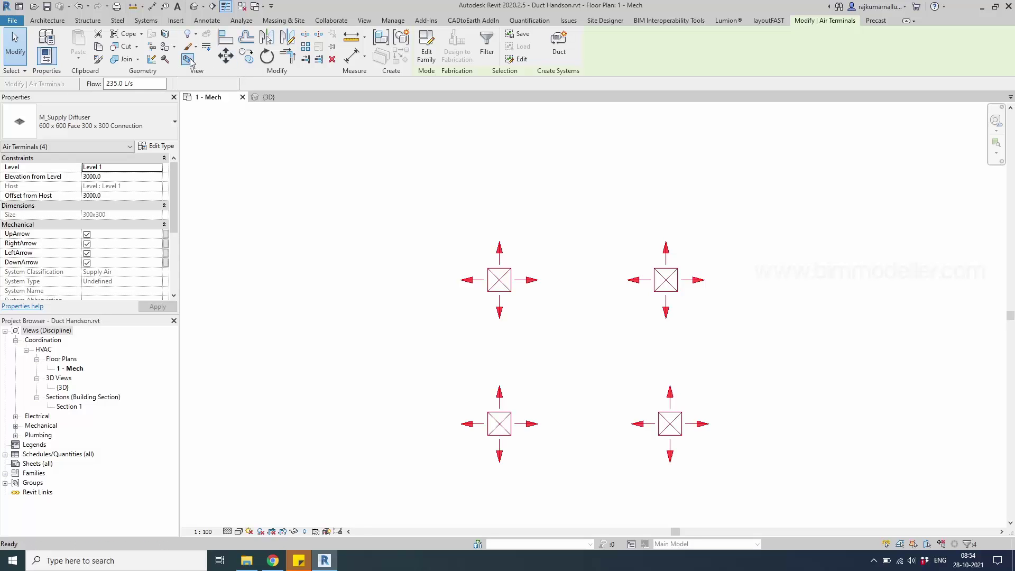
- Orbit around the left diffuser in 3D, close {3D}, and reselect the top-left diffuser in plan
click(589, 340)
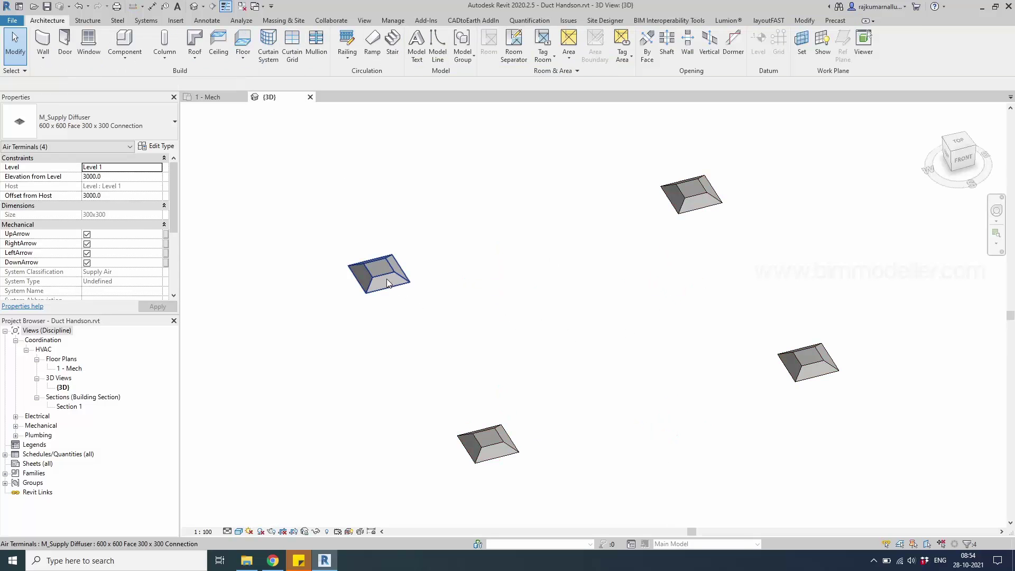
click(361, 277)
shift+middle_drag(361, 277, 610, 387)
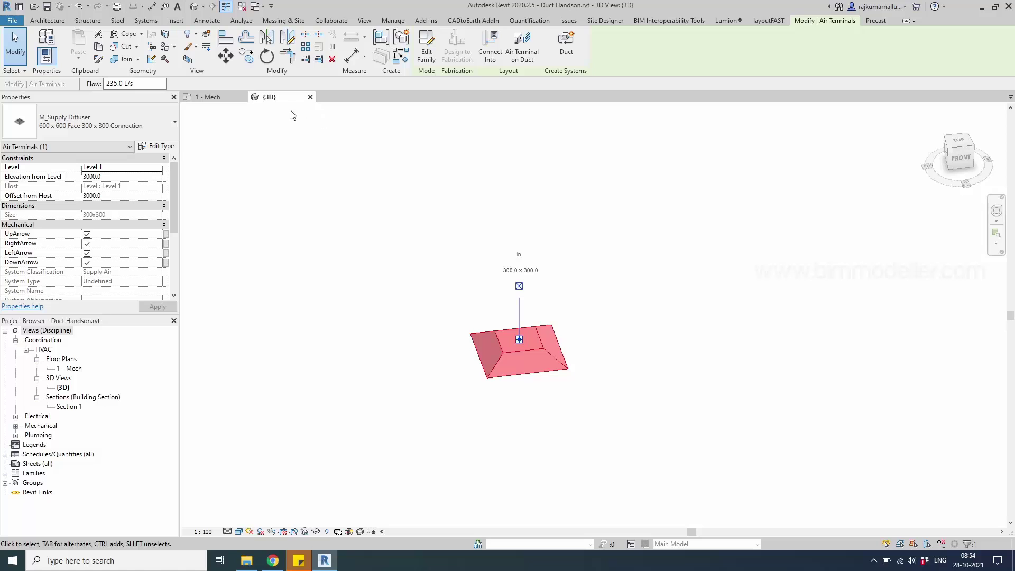
click(311, 96)
key(Escape)
click(516, 288)
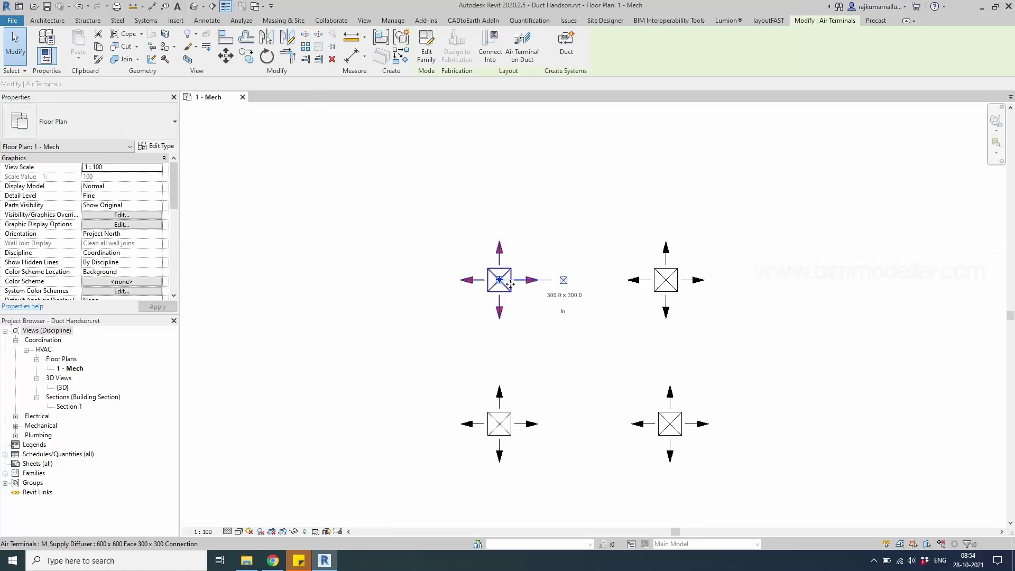
click(565, 280)
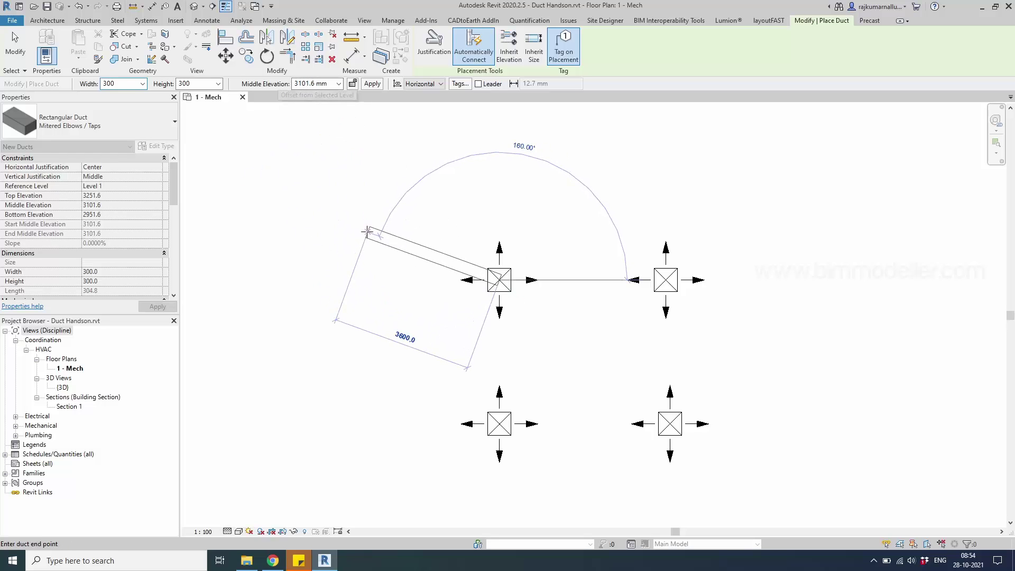
click(394, 280)
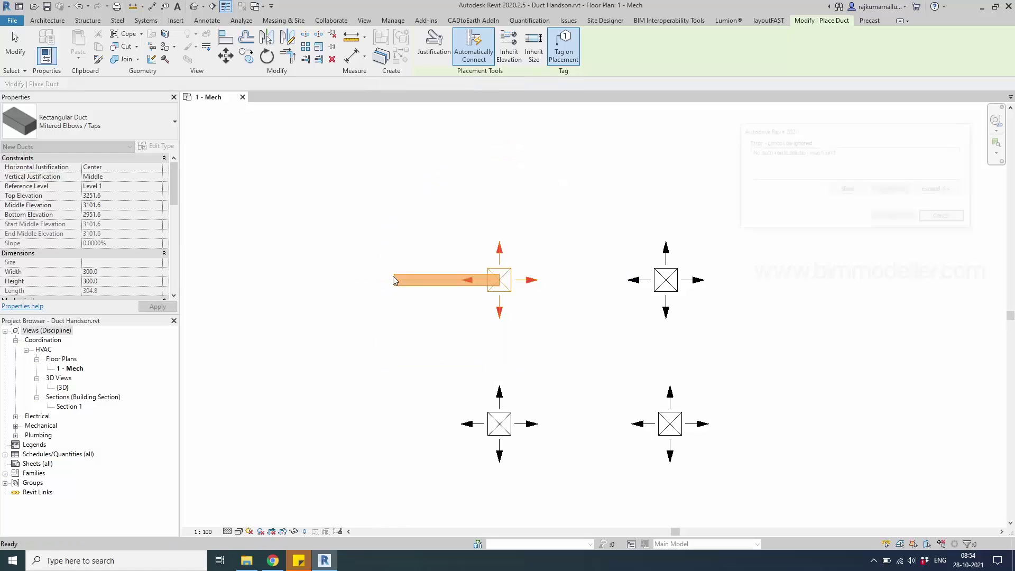
key(Escape)
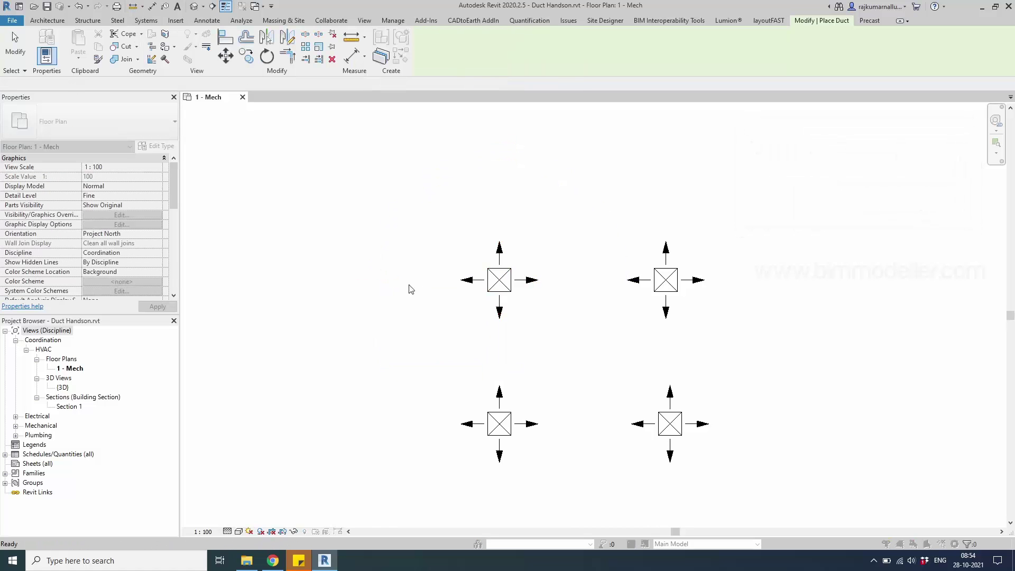
- Reopen the 3D view with the 3D shortcut and start a duct from the upper-left diffuser's grip
key(Escape)
key(Escape)
click(499, 280)
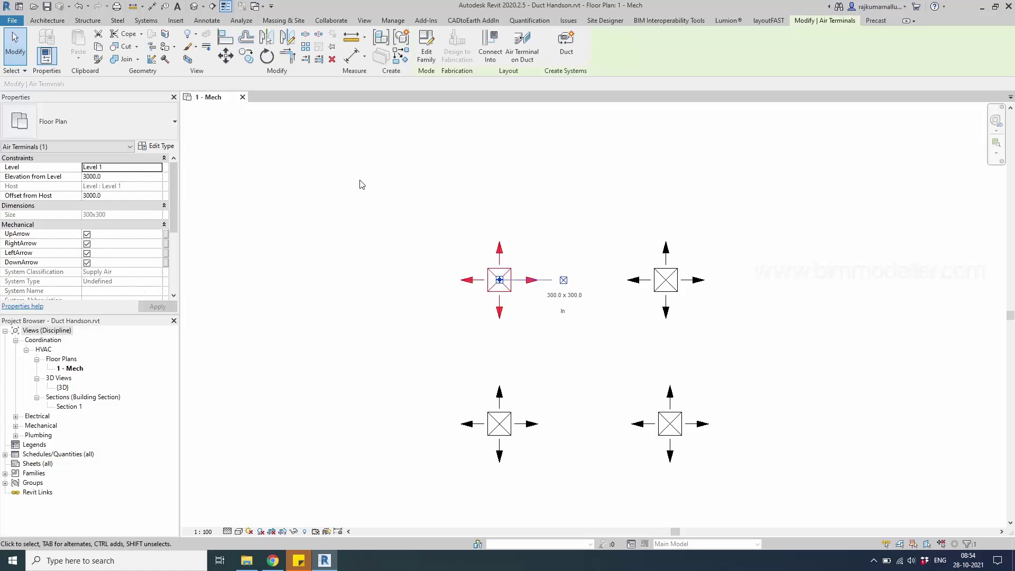
key(3)
key(d)
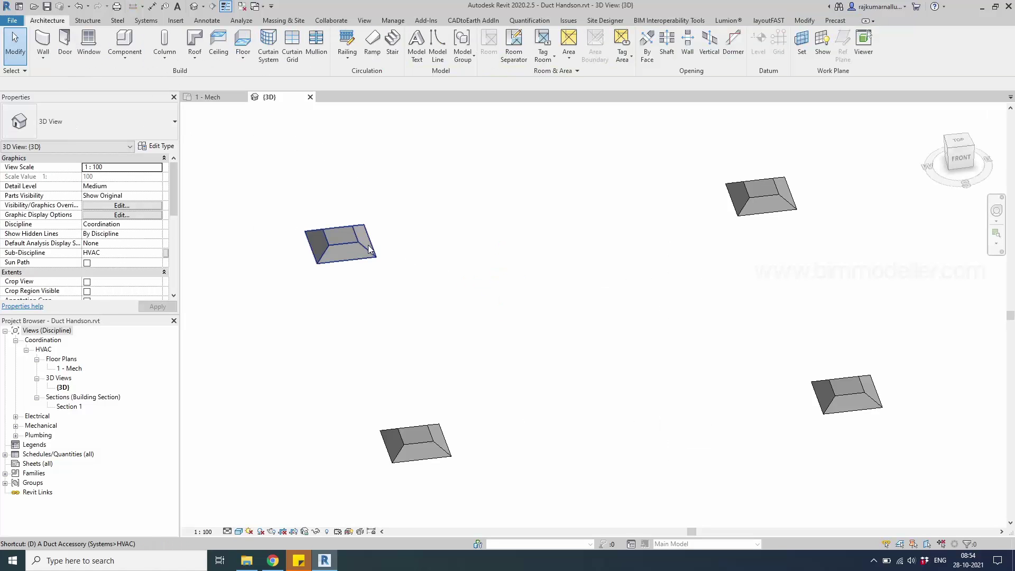
click(341, 244)
click(341, 193)
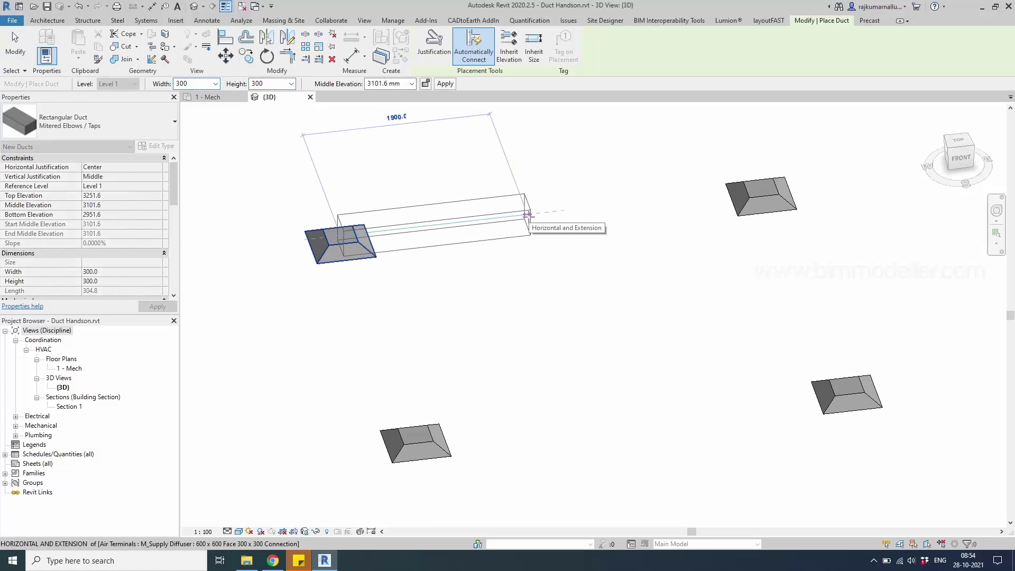
- Place the duct end beside the diffuser, cancel the no auto-route error, and close {3D}
click(529, 217)
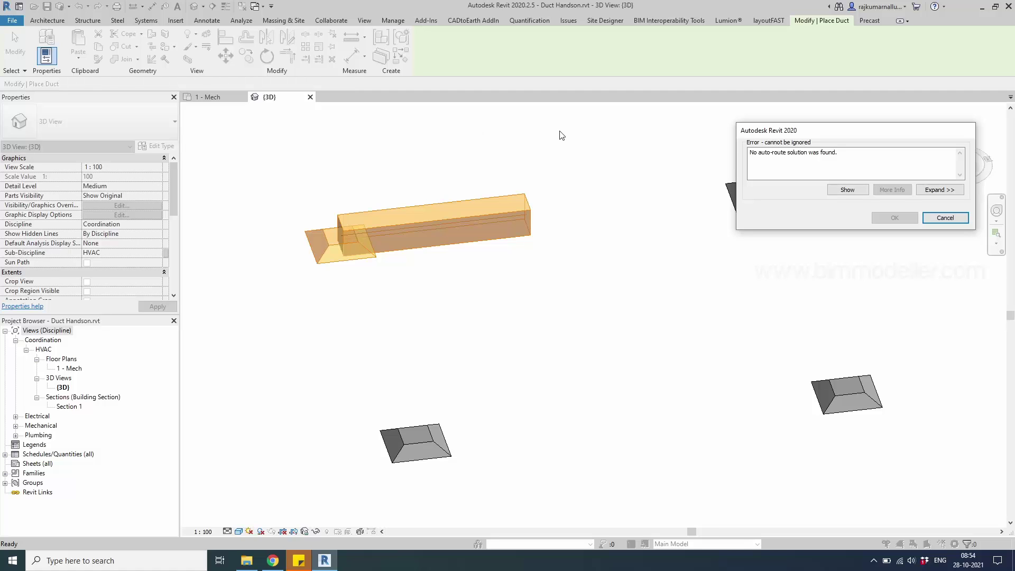
click(946, 218)
click(310, 97)
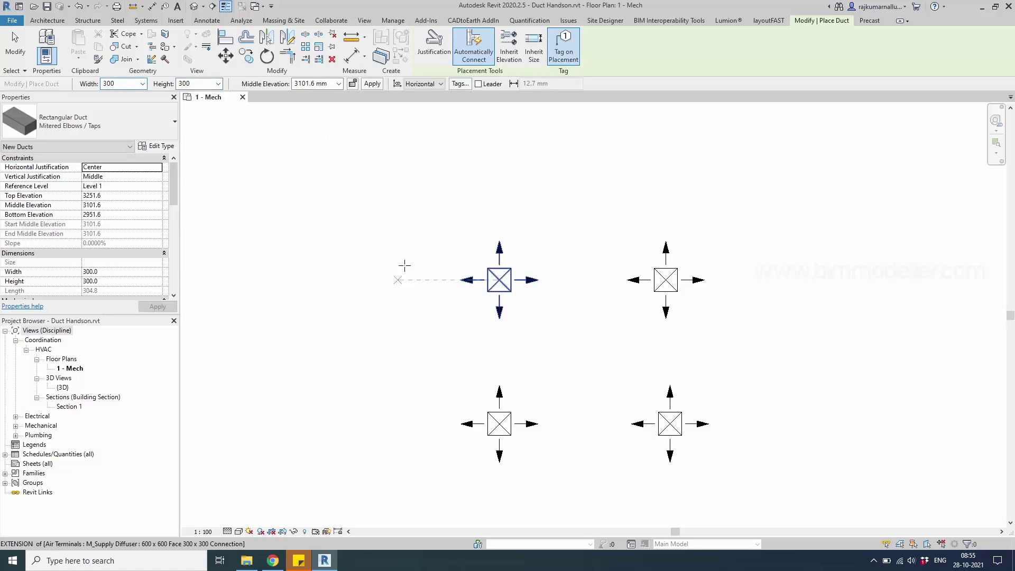
- Reopen the 3D view and tile it beside the 1 - Mech plan with WT
key(Escape)
key(Escape)
key(3)
key(d)
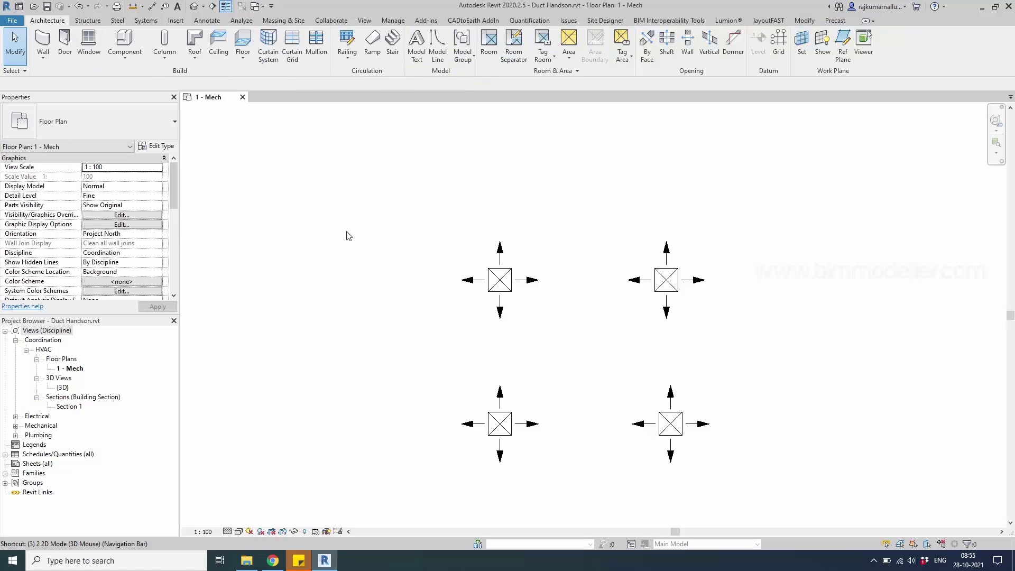
key(w)
key(t)
scroll(377, 285, down, 4)
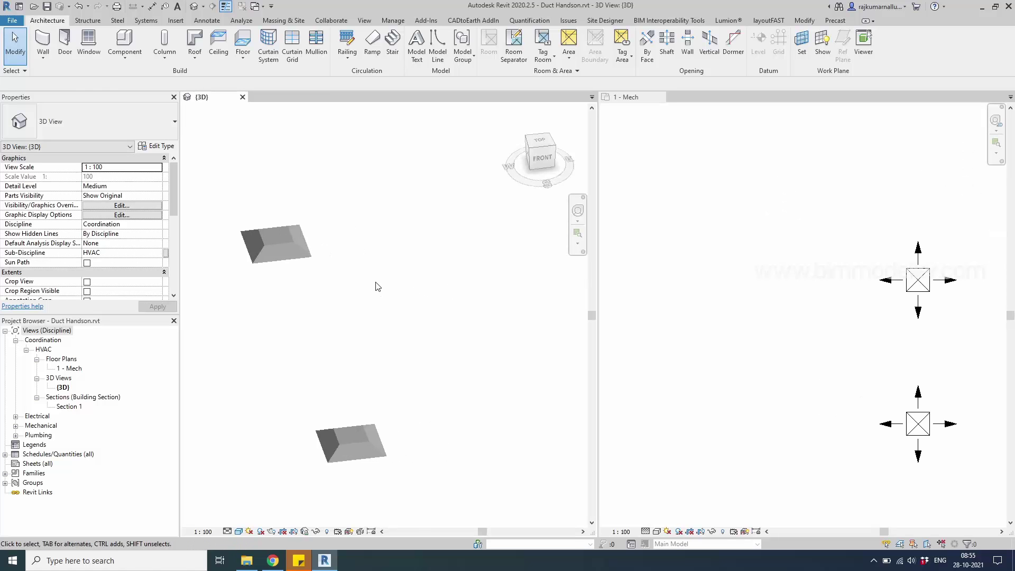
middle_drag(923, 318, 783, 318)
scroll(783, 317, up, 3)
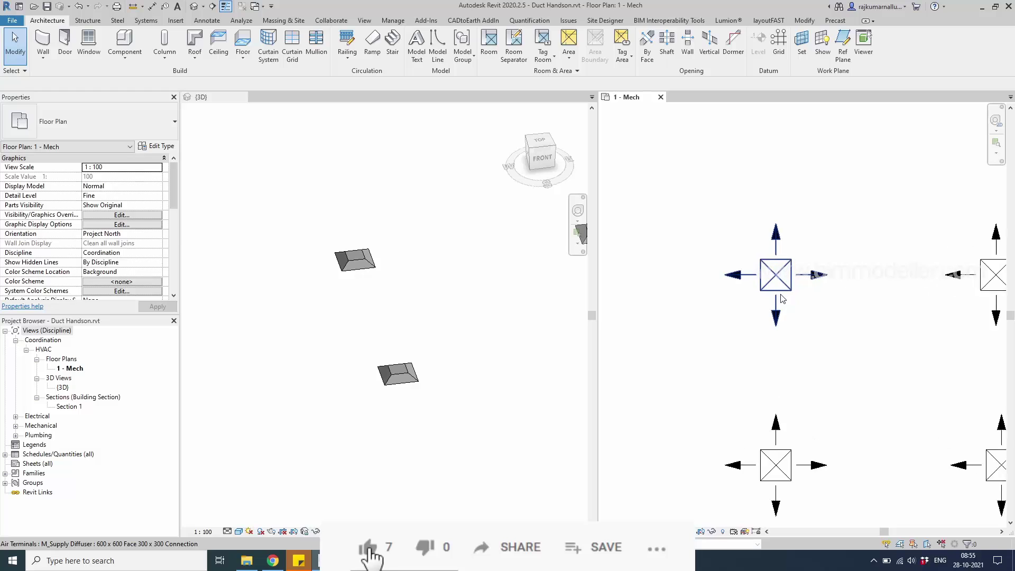
- Draw a 300 x 300 duct at 3581 from the top-left diffuser's connector with Inherit Elevation on
click(783, 290)
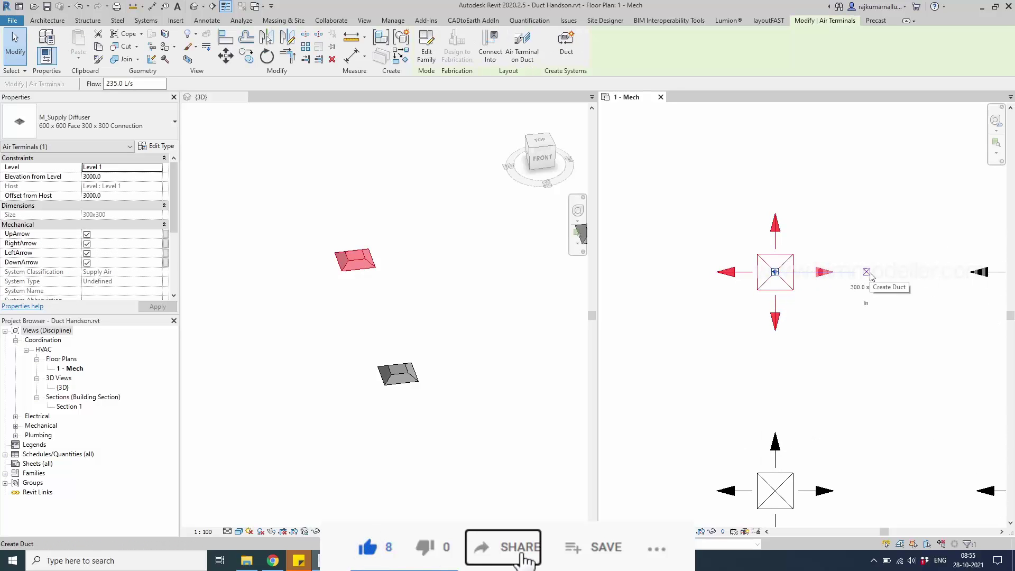
click(867, 273)
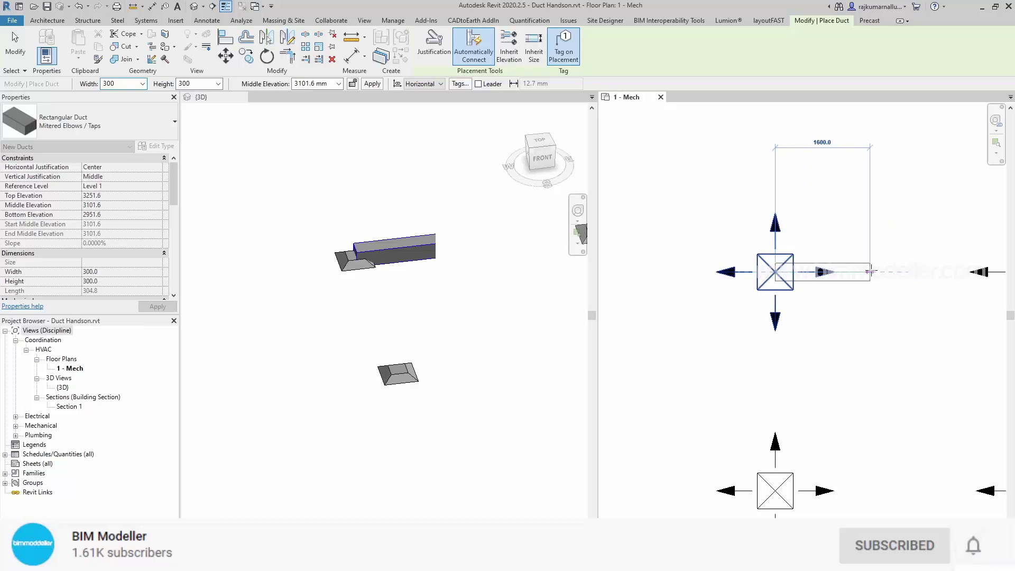
click(509, 56)
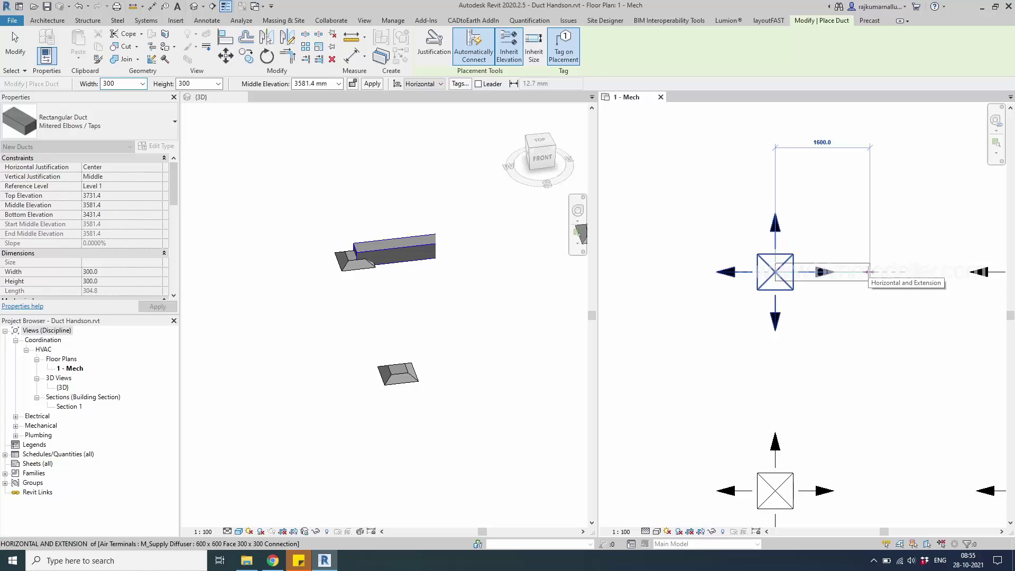
click(870, 272)
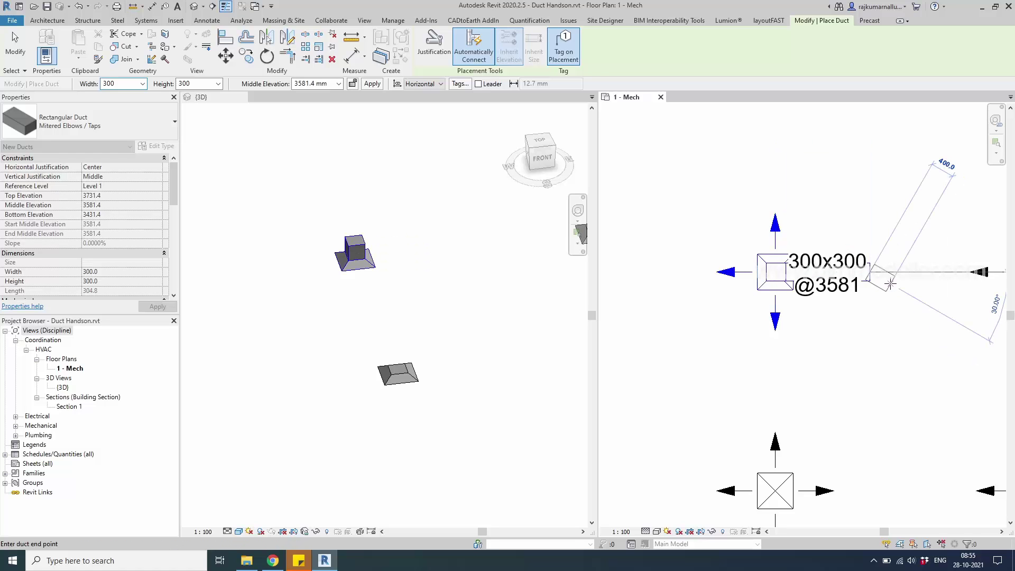
key(Escape)
key(Escape)
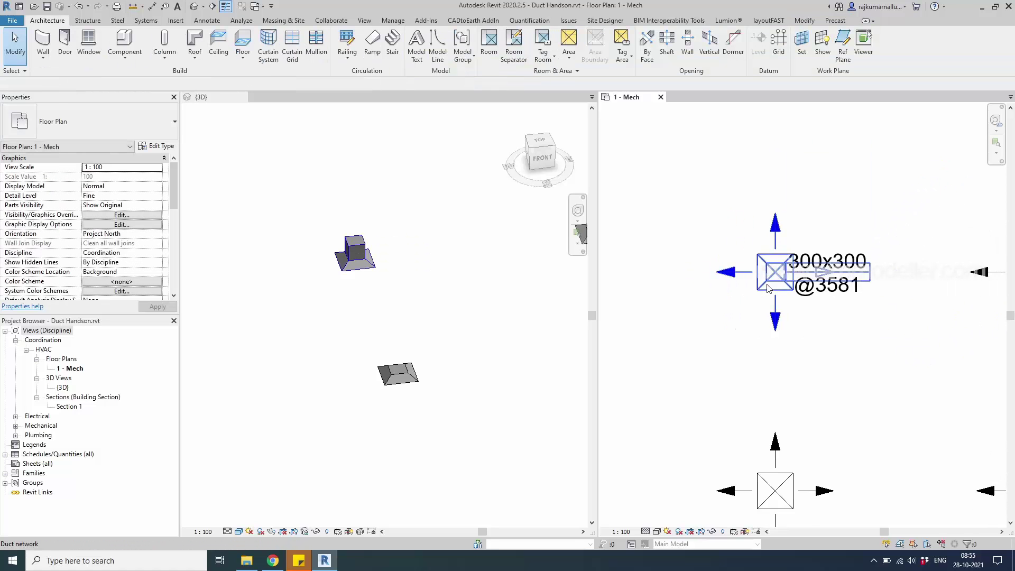
- Select the duct network and remaining diffusers, then zoom the 3D view to fit them
click(763, 303)
scroll(763, 303, down, 2)
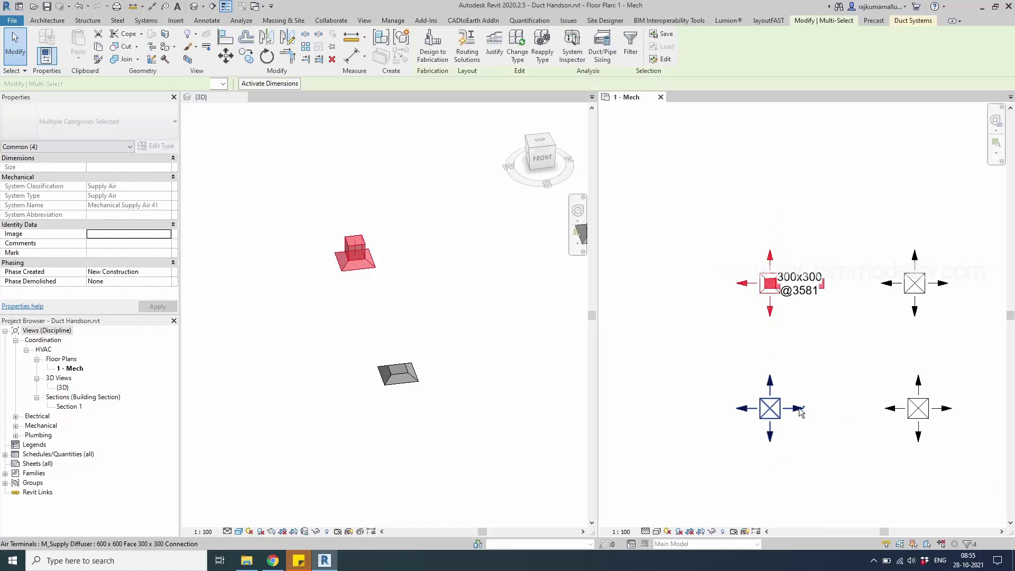
ctrl+click(921, 409)
ctrl+click(919, 283)
key(b)
key(x)
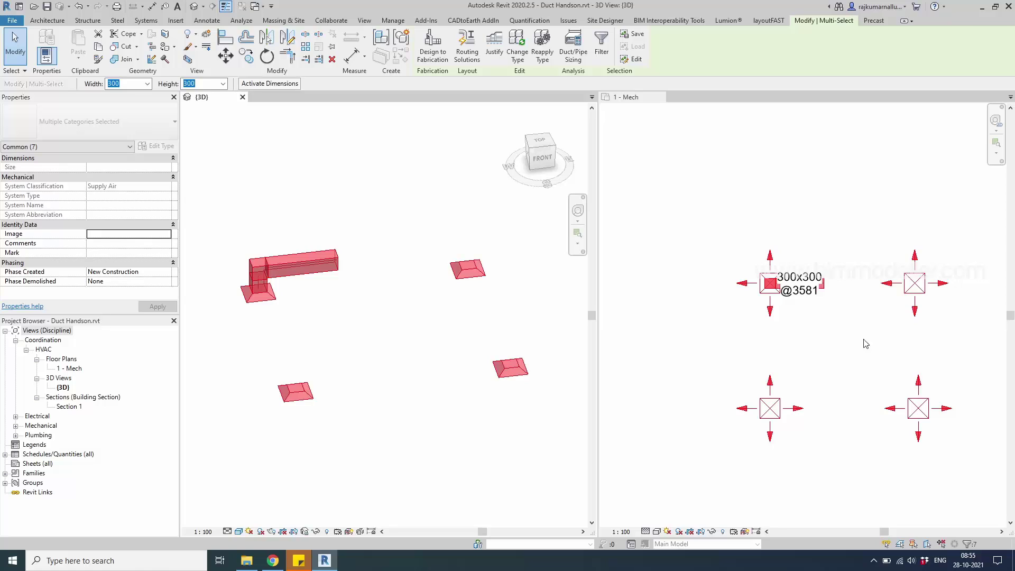
- In the Mech plan, check the 1425 mm duct, clear the selection, and abandon a DT duct attempt
click(847, 347)
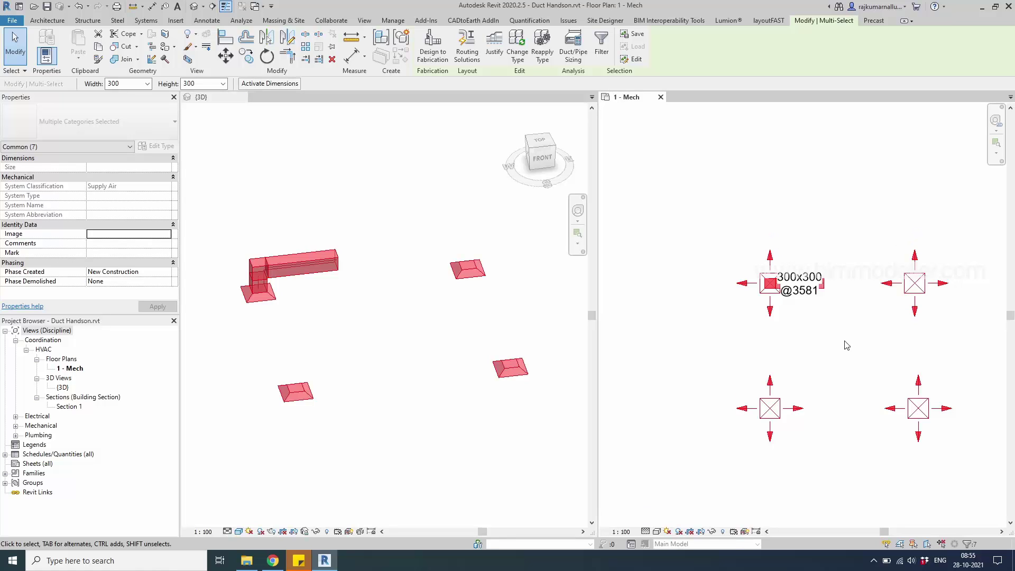
click(826, 284)
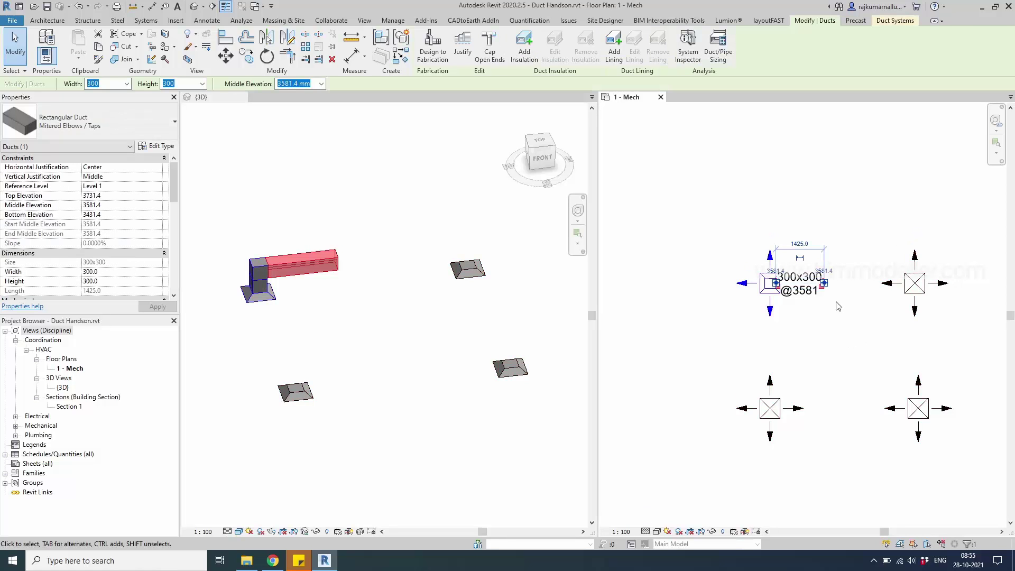
click(703, 234)
key(d)
key(t)
click(916, 286)
key(Escape)
key(Escape)
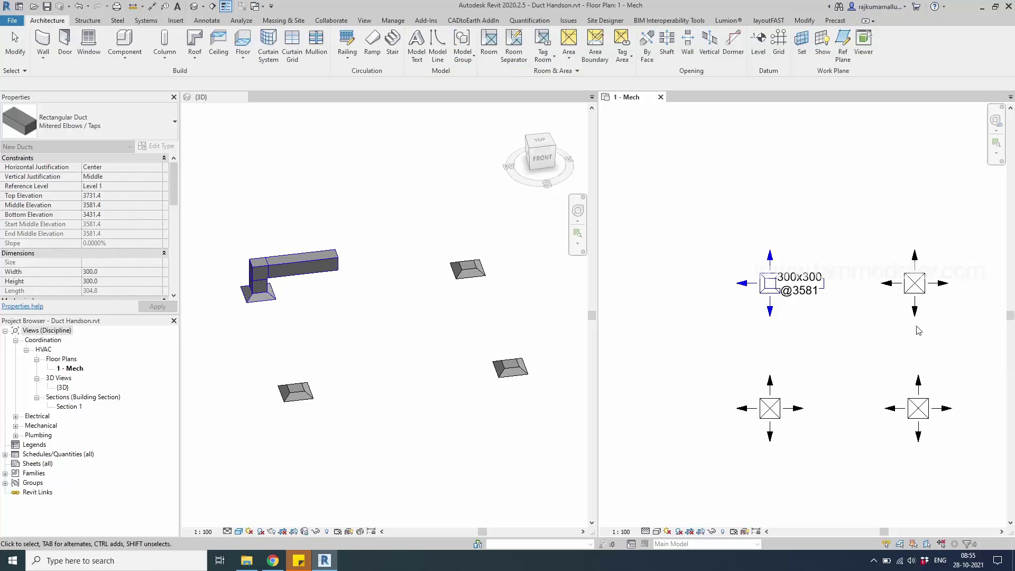
- Draw a 300 x 300 duct at 3581 with DT from the top-right diffuser's connector downward
key(d)
key(t)
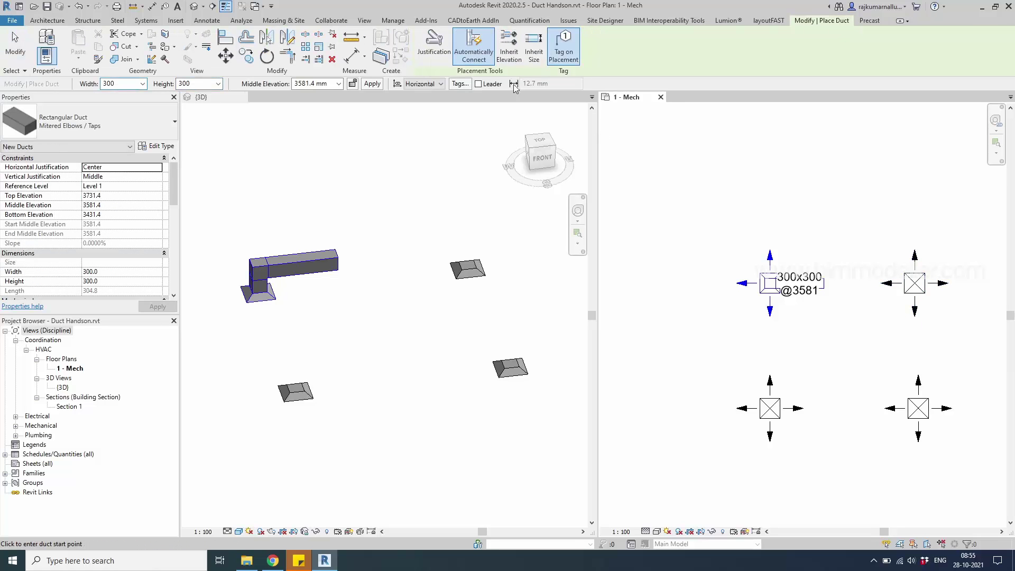
click(915, 284)
middle_drag(935, 327, 870, 311)
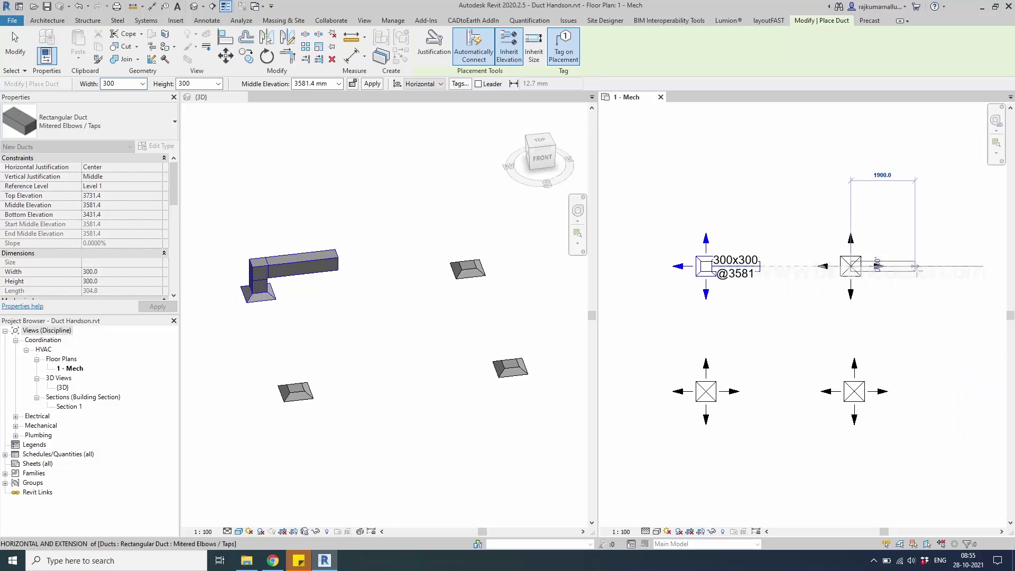
click(853, 325)
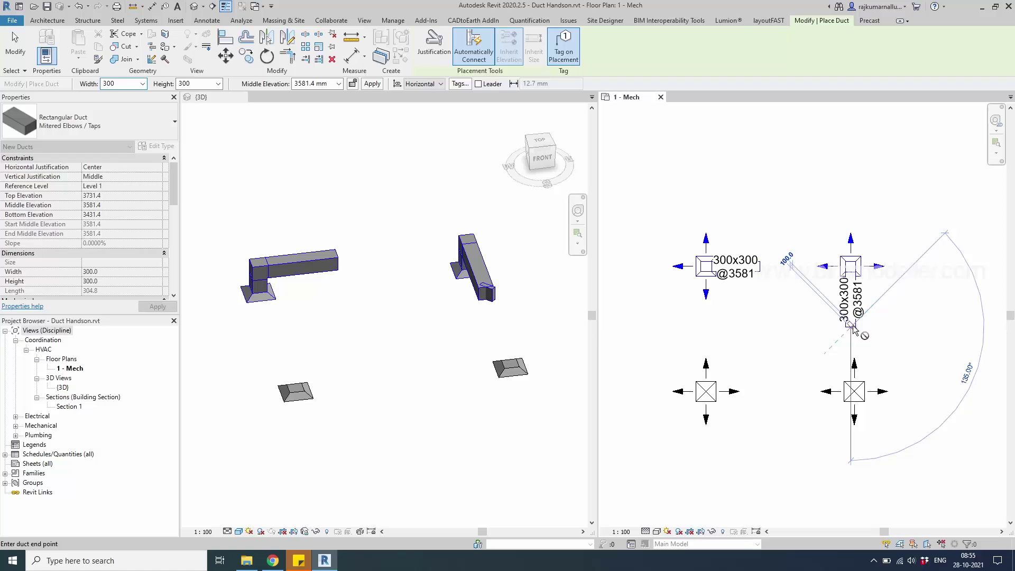
key(Escape)
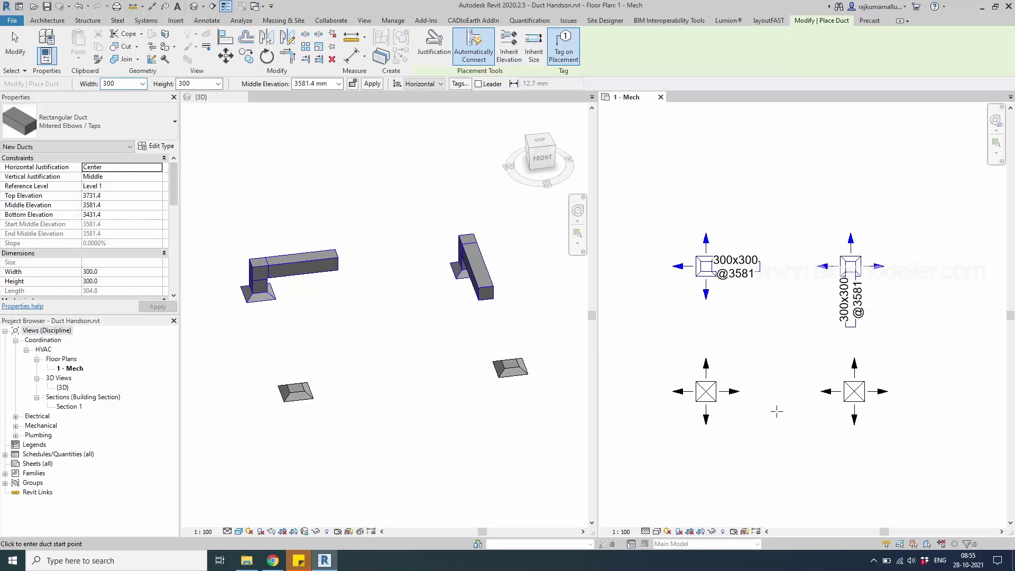
key(Escape)
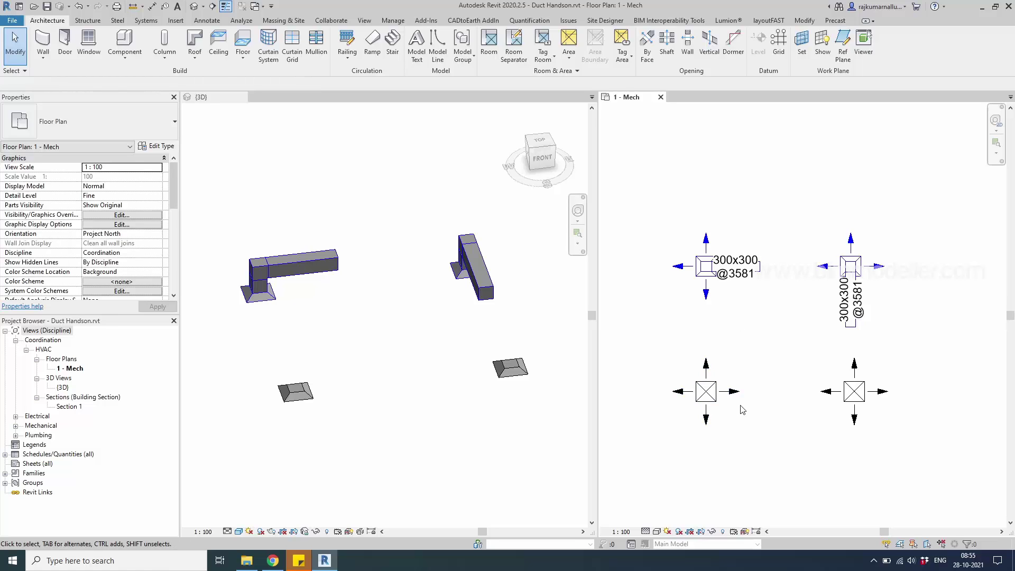
middle_drag(694, 398, 719, 345)
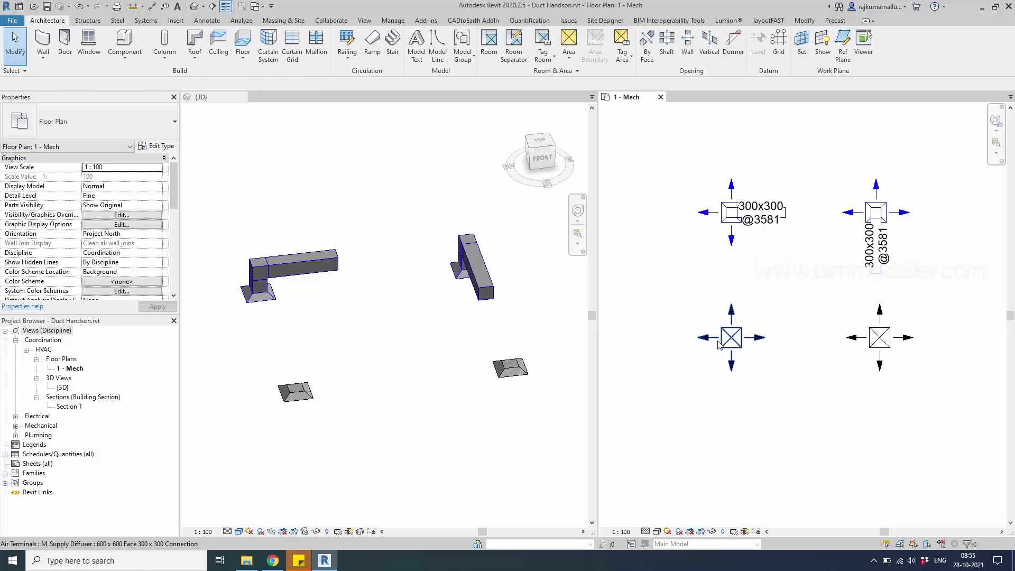
- Run a 300x300 duct rightward from the lower-left diffuser's connector at 3500 mm middle elevation
click(744, 351)
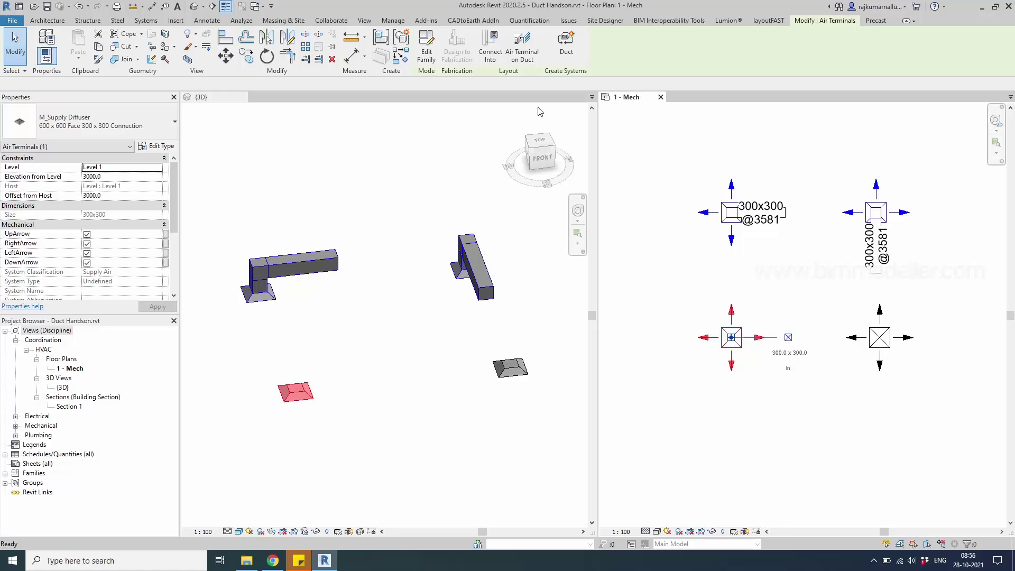
click(788, 338)
click(295, 85)
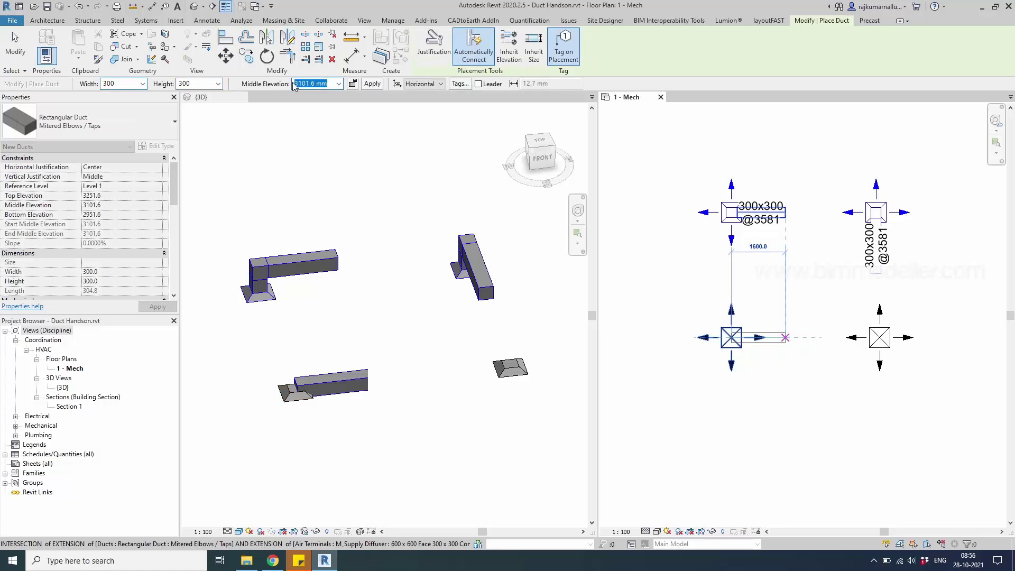
text(3500)
key(Return)
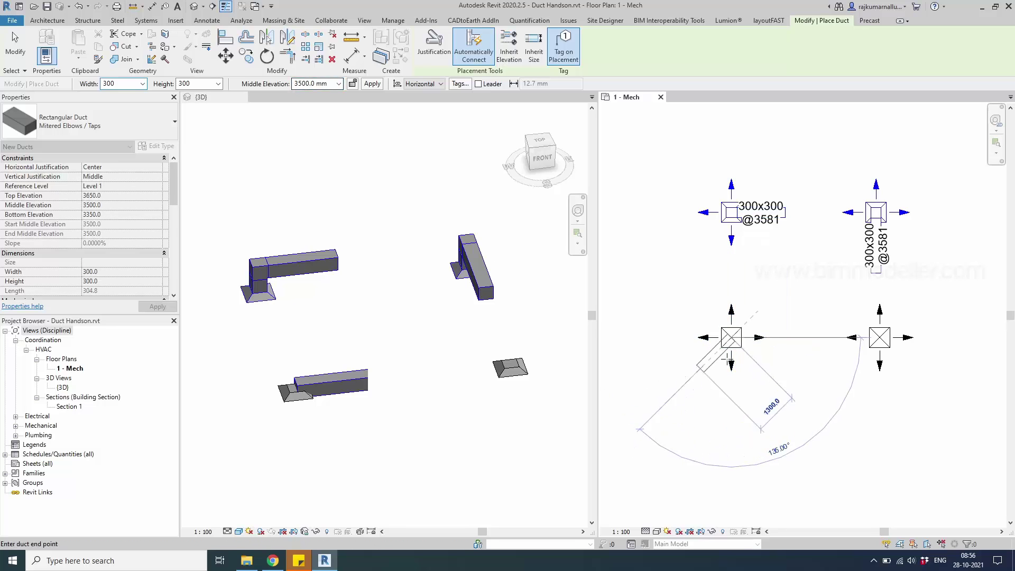
click(798, 339)
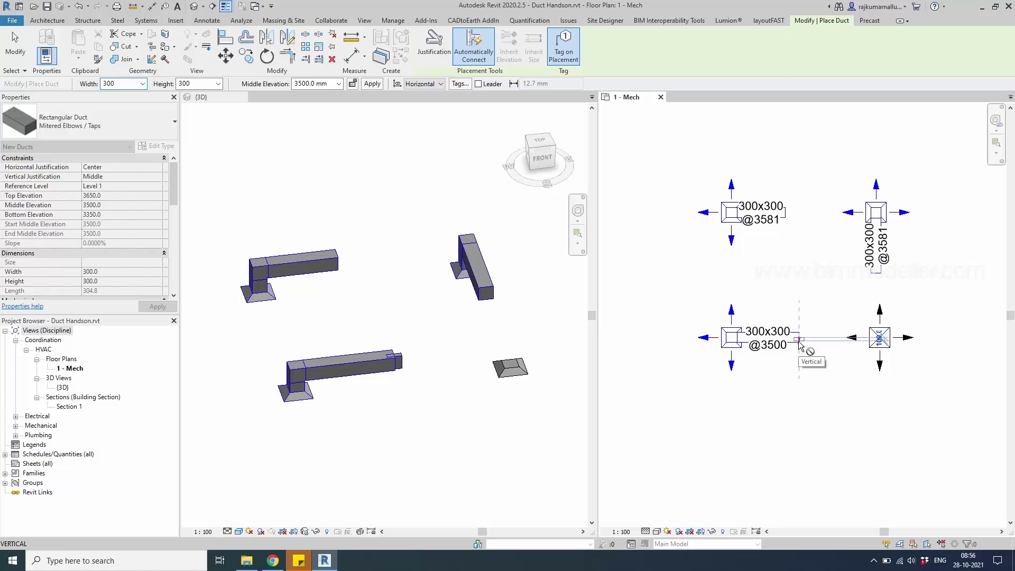
key(Escape)
key(Escape)
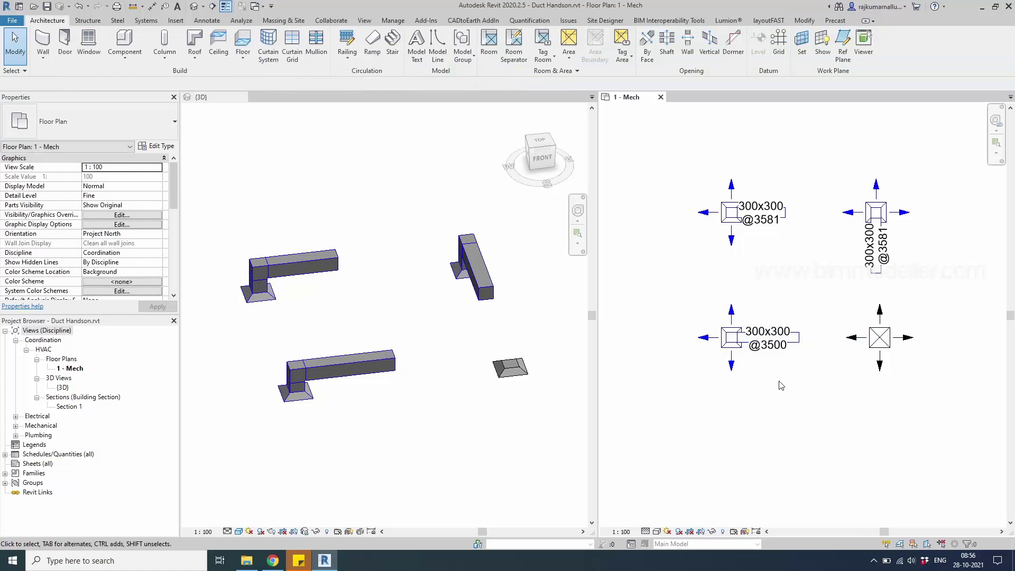
middle_drag(783, 387, 782, 433)
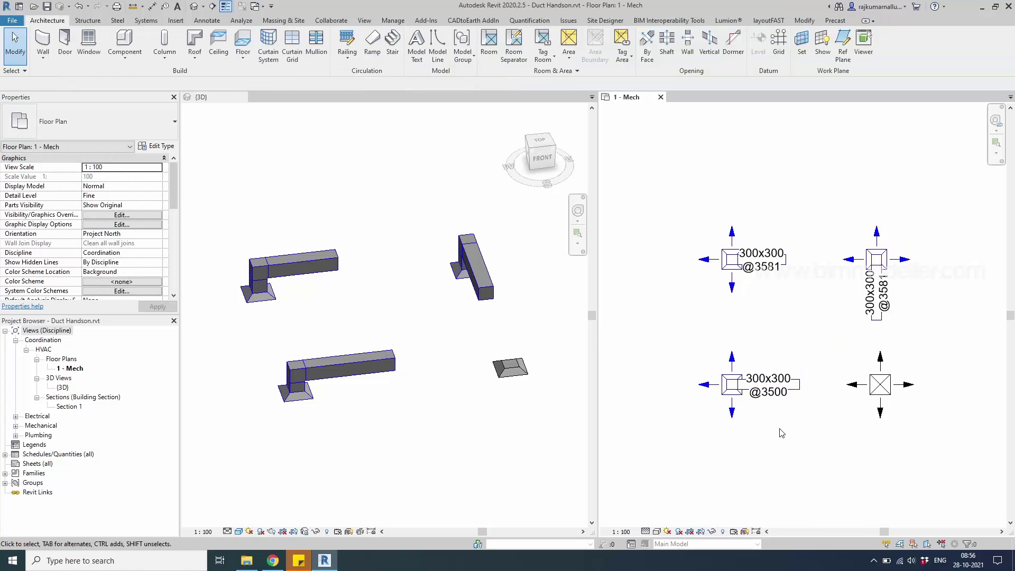